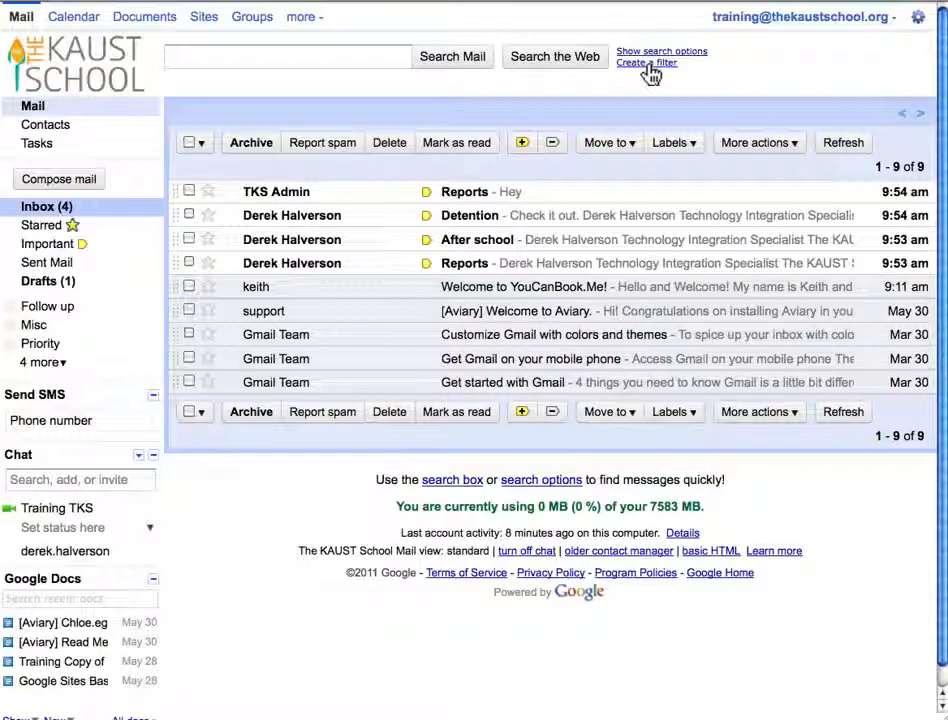
# Start a mail filter matching either of two sender addresses joined with OR, test the search, and proceed to the filter actions.
pyautogui.click(648, 64)
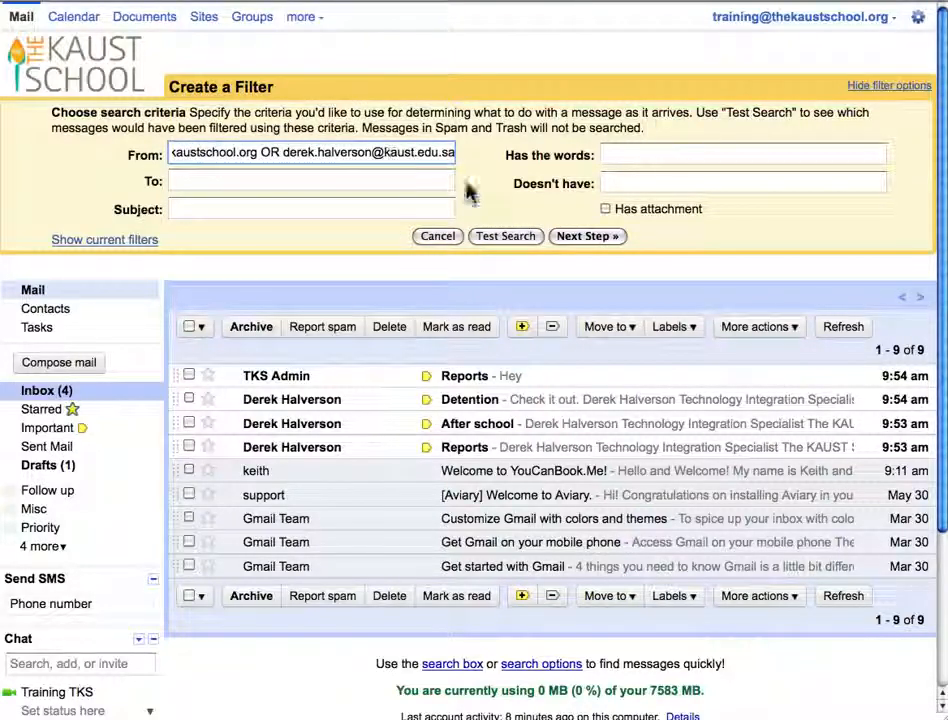
pyautogui.click(502, 238)
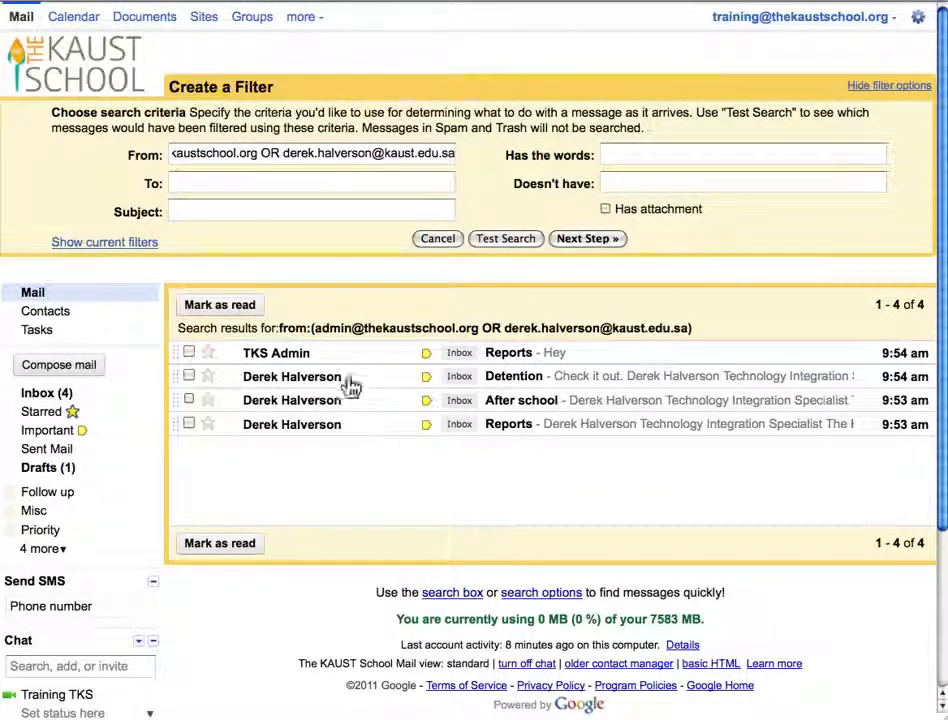
pyautogui.click(595, 240)
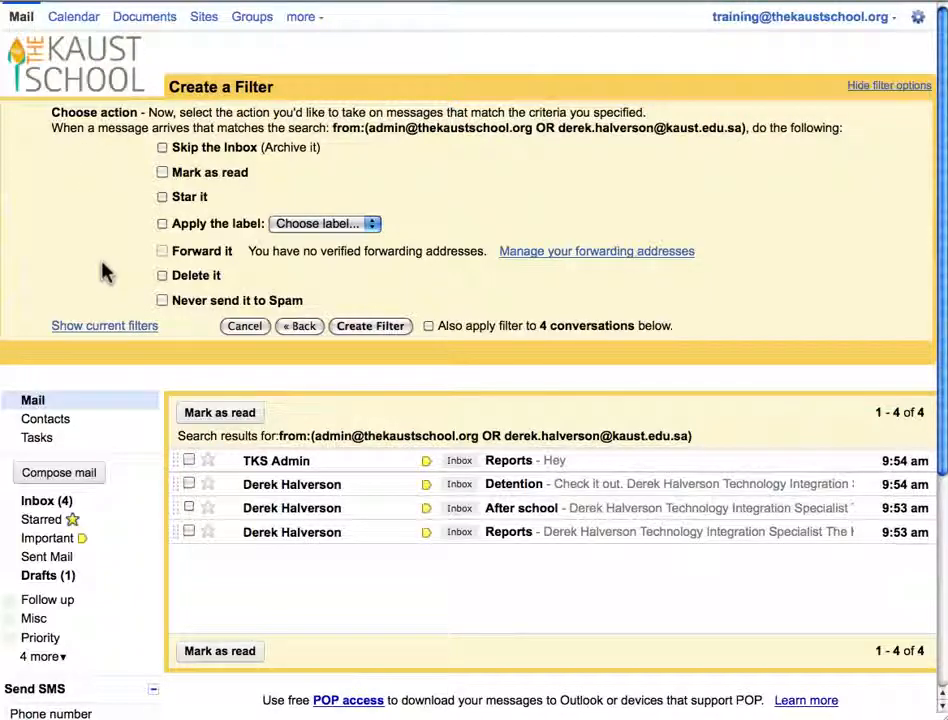
# Create the filter so it stars messages, applies a new label named Admin Emails, and also covers the existing matching conversations.
pyautogui.click(162, 197)
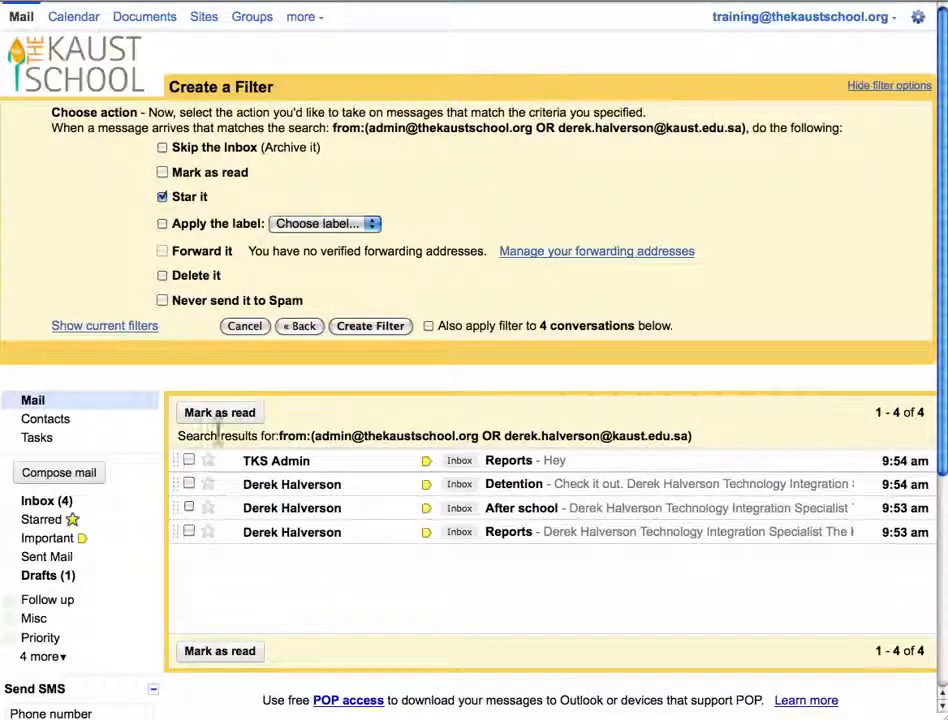
pyautogui.click(163, 224)
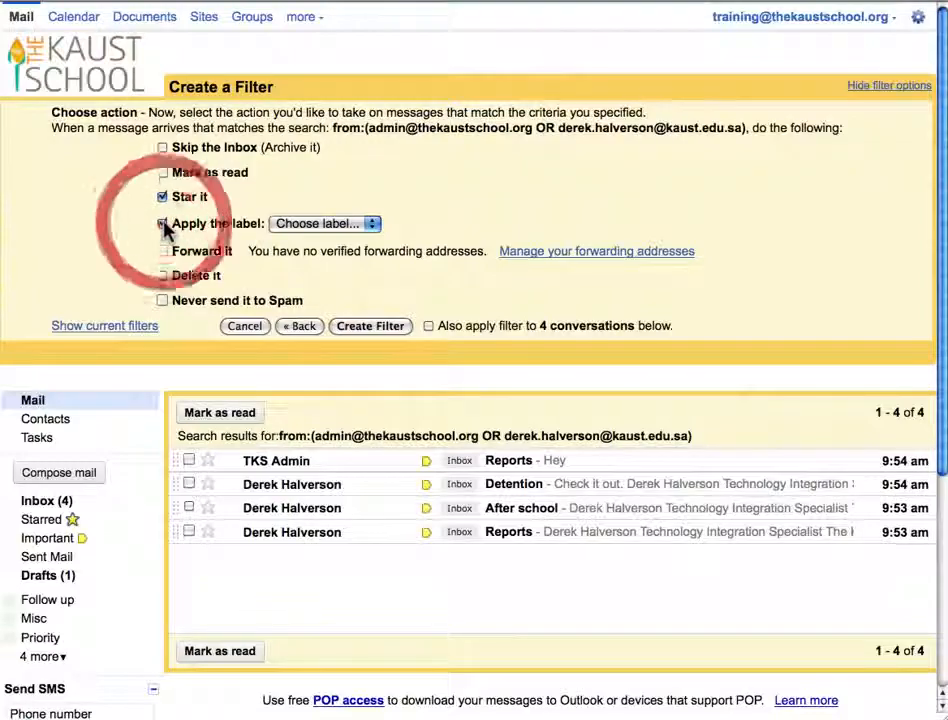
pyautogui.click(318, 223)
pyautogui.click(316, 262)
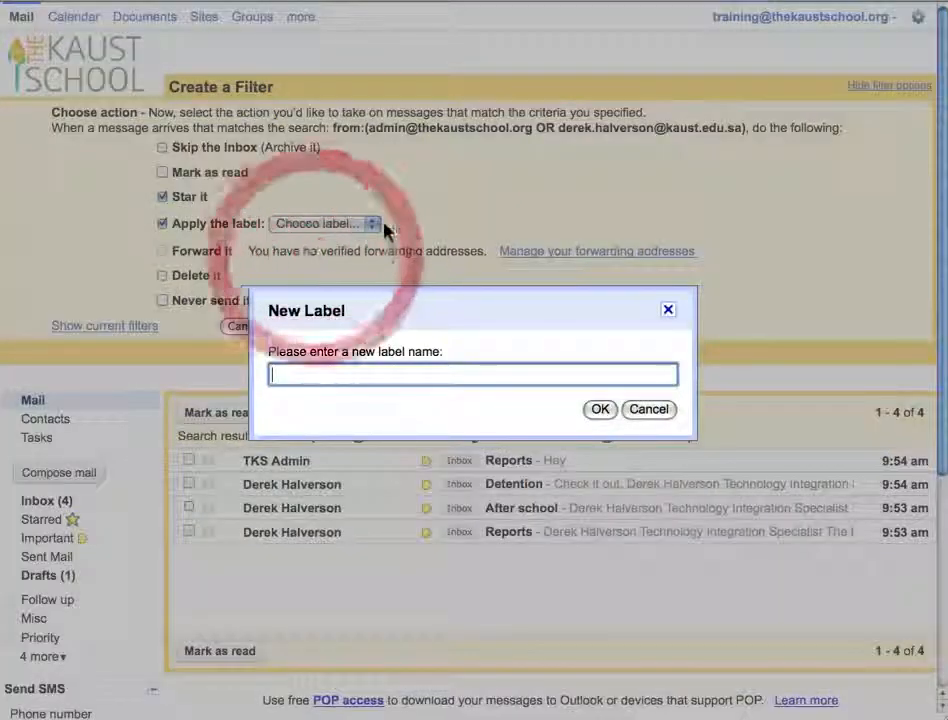
pyautogui.write('A')
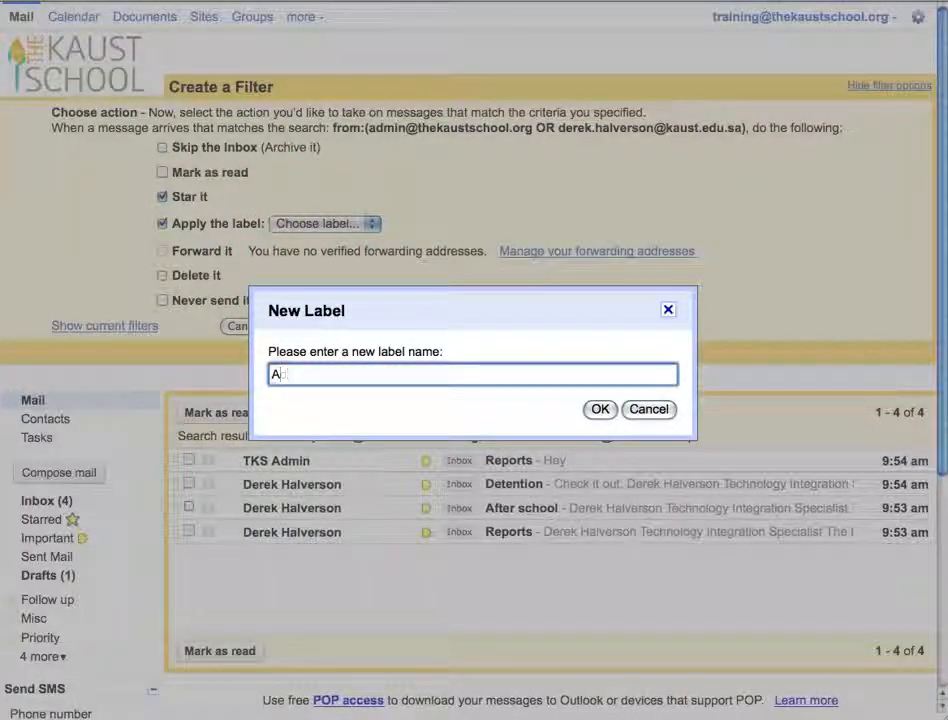
pyautogui.write('dmin Emails')
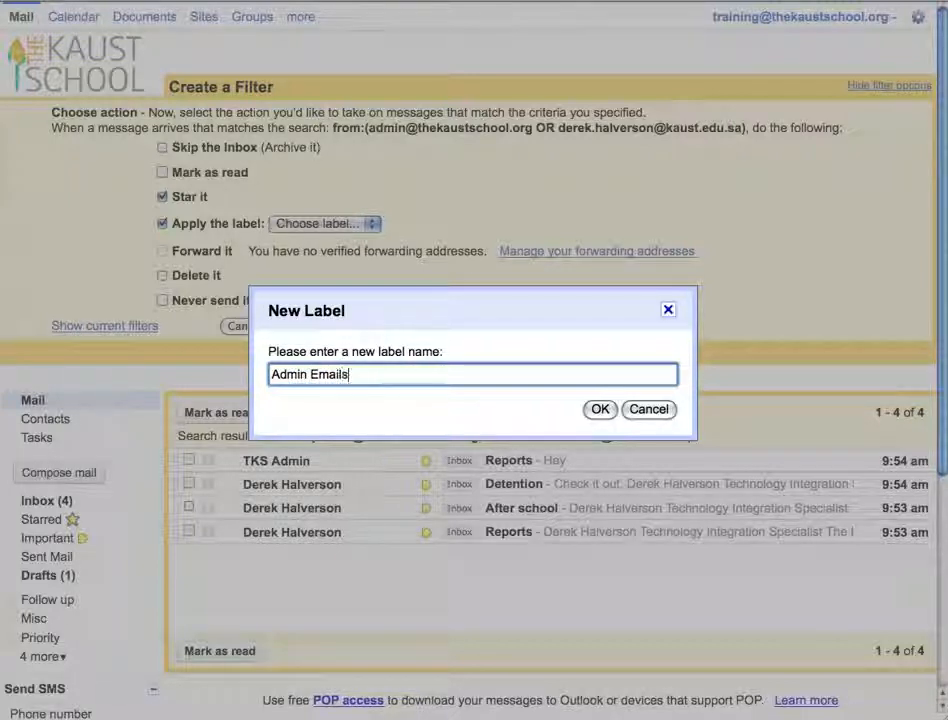
pyautogui.click(601, 411)
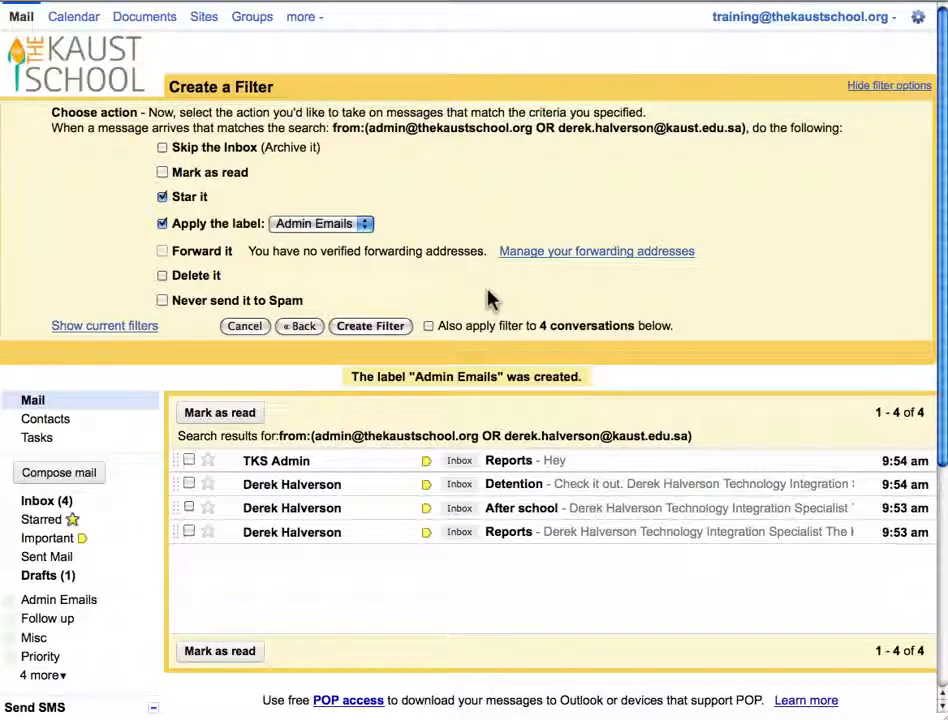
pyautogui.click(428, 327)
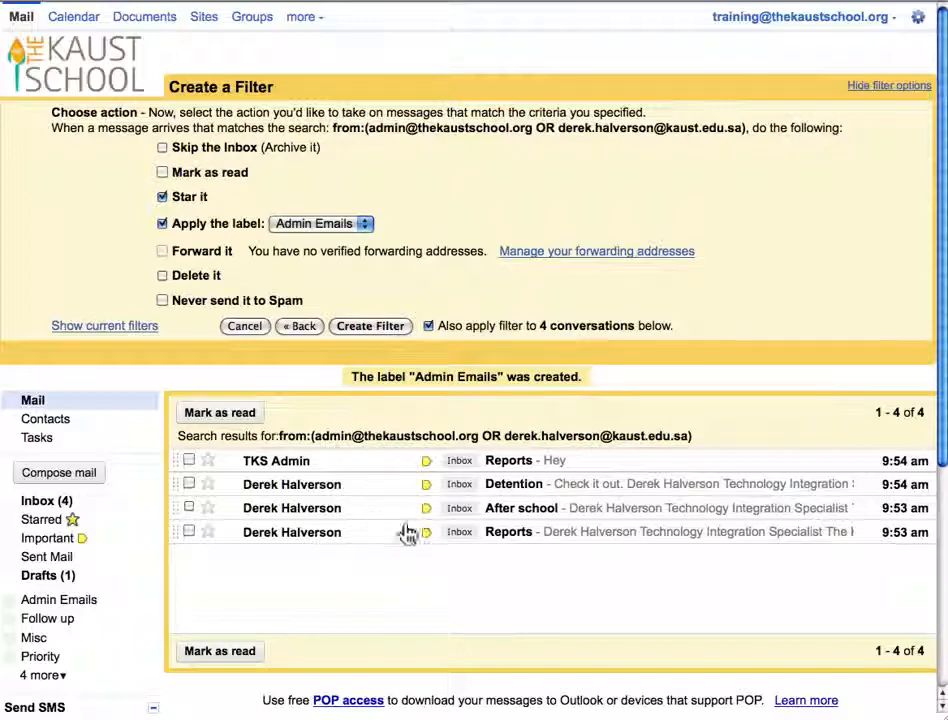
pyautogui.click(369, 328)
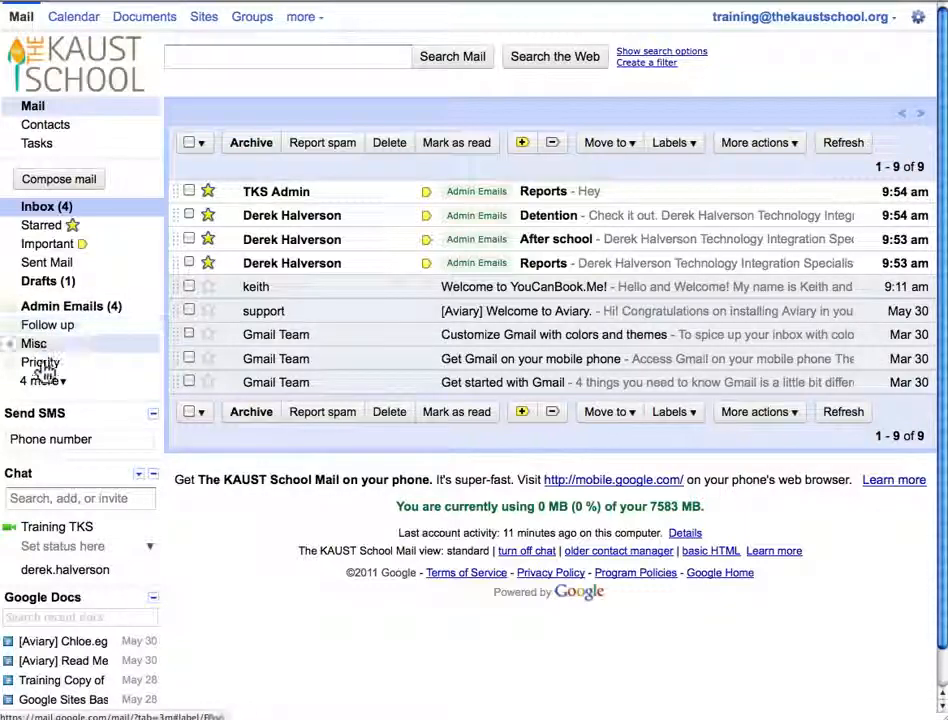
# Open the Admin Emails label and change its color to light red.
pyautogui.click(48, 310)
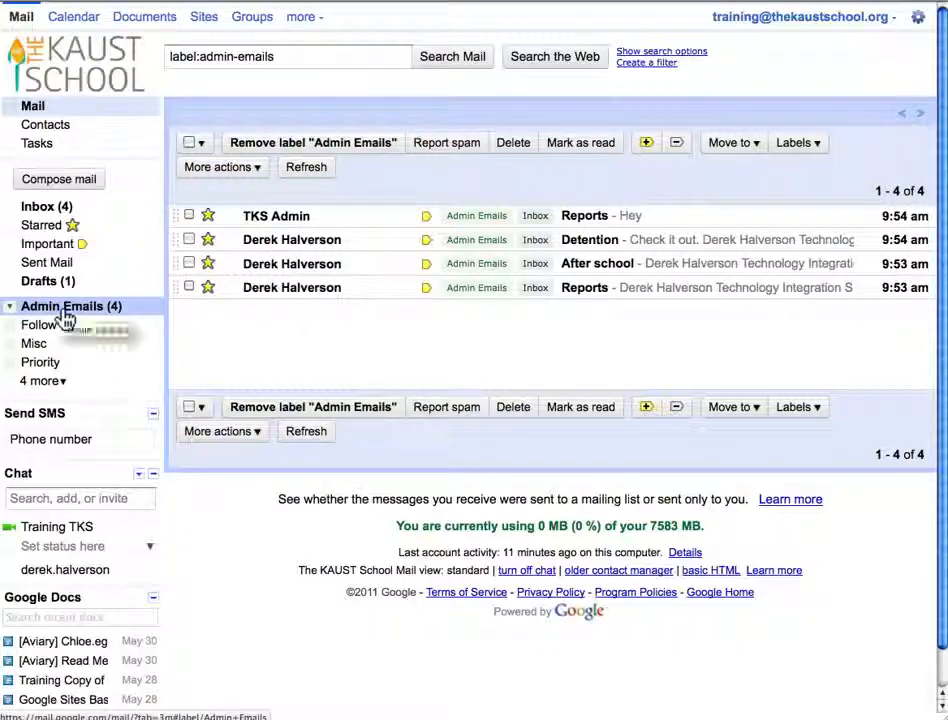
pyautogui.click(10, 310)
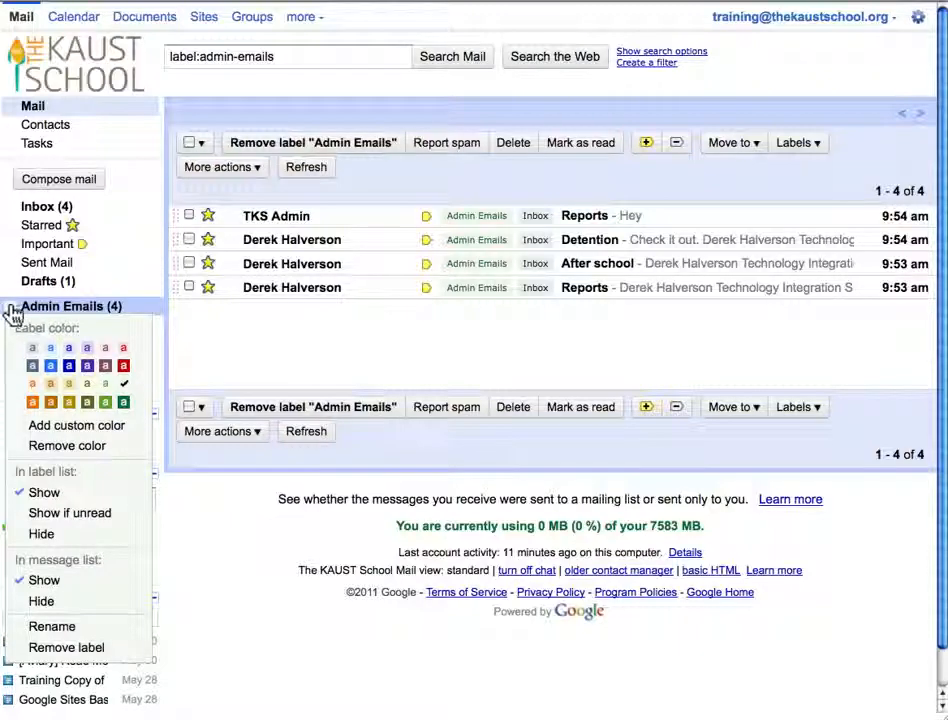
pyautogui.click(122, 352)
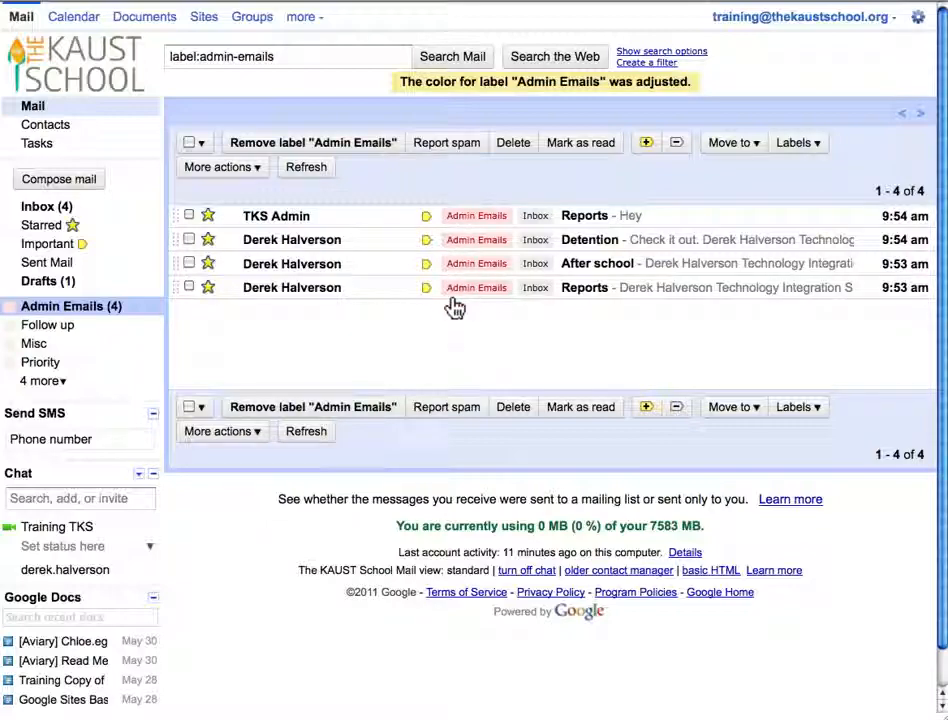
# Start a new filter for messages with the subject Reports, test the search, and proceed to the filter actions.
pyautogui.click(655, 66)
pyautogui.click(180, 210)
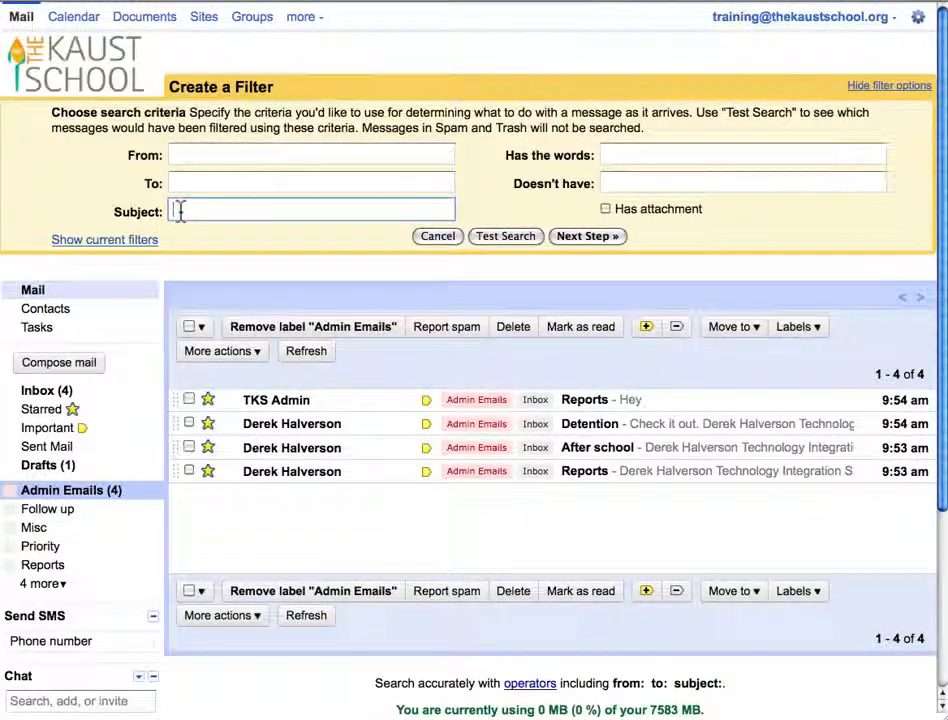
pyautogui.write('Reports')
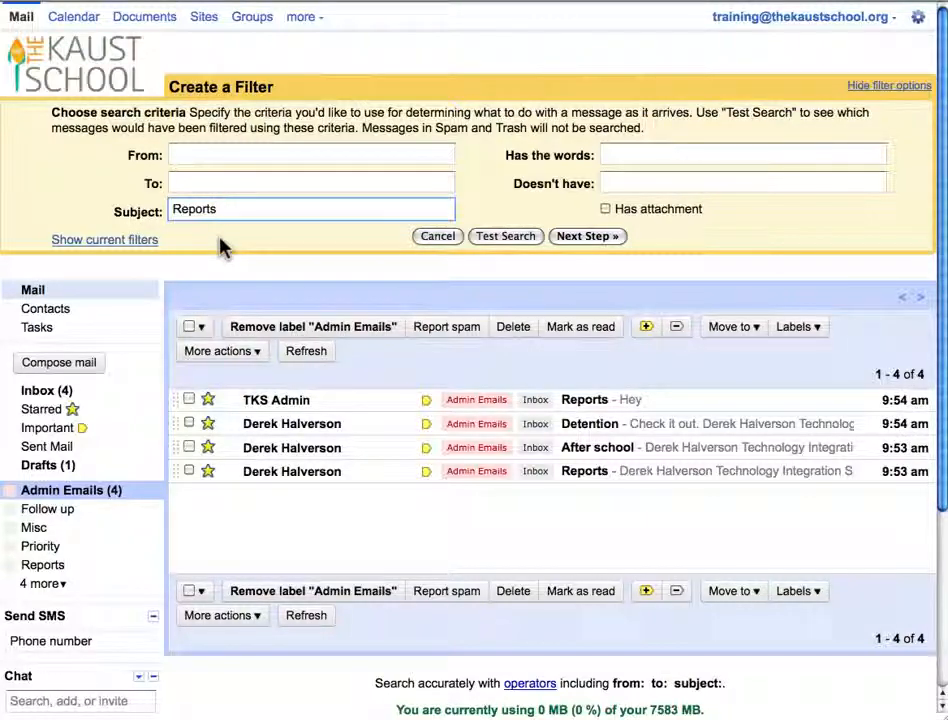
pyautogui.click(494, 240)
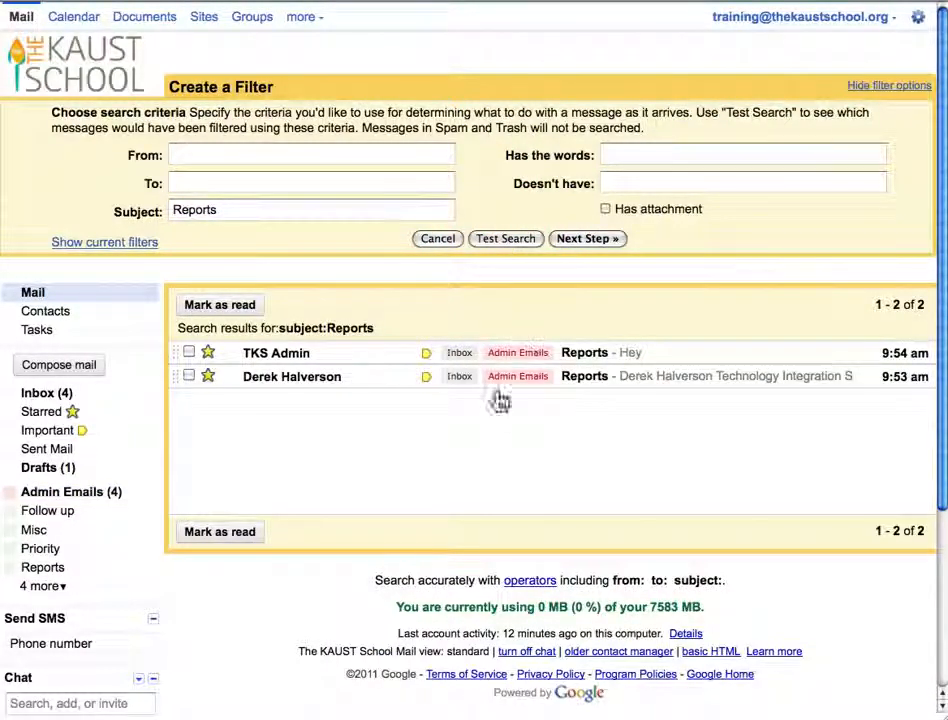
pyautogui.click(598, 242)
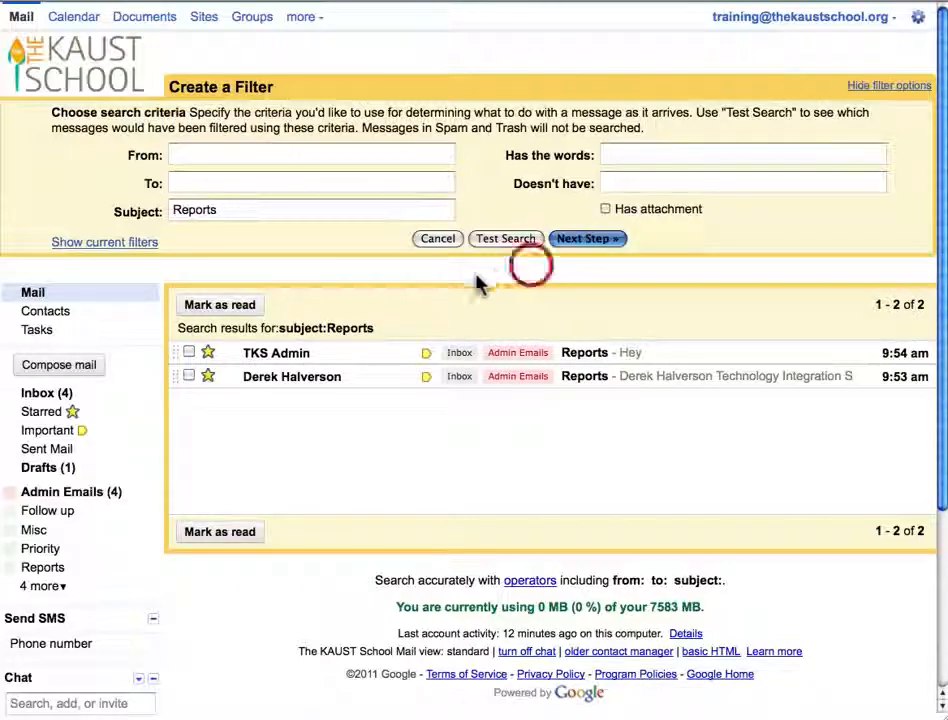
# Create the subject filter so it applies the existing Reports label, including to the conversations that already match.
pyautogui.click(162, 224)
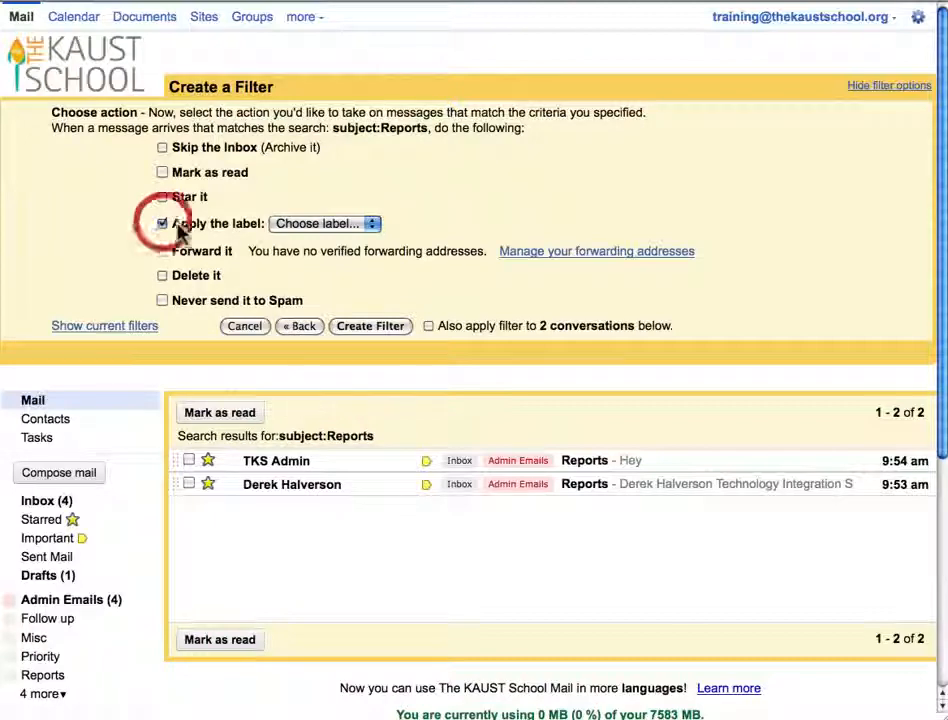
pyautogui.click(371, 224)
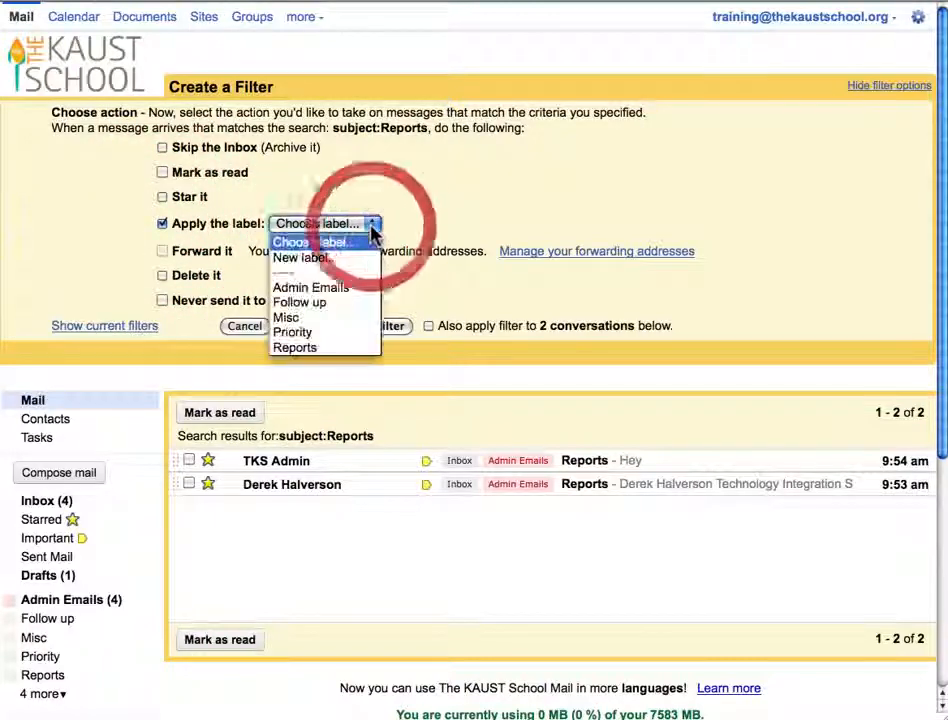
pyautogui.click(298, 347)
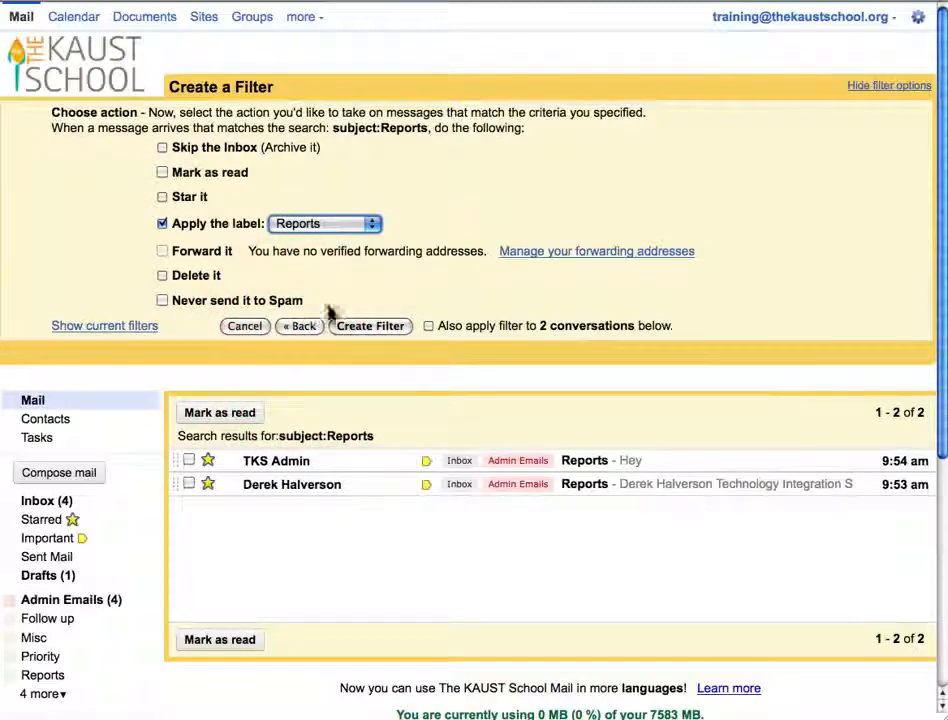
pyautogui.click(428, 327)
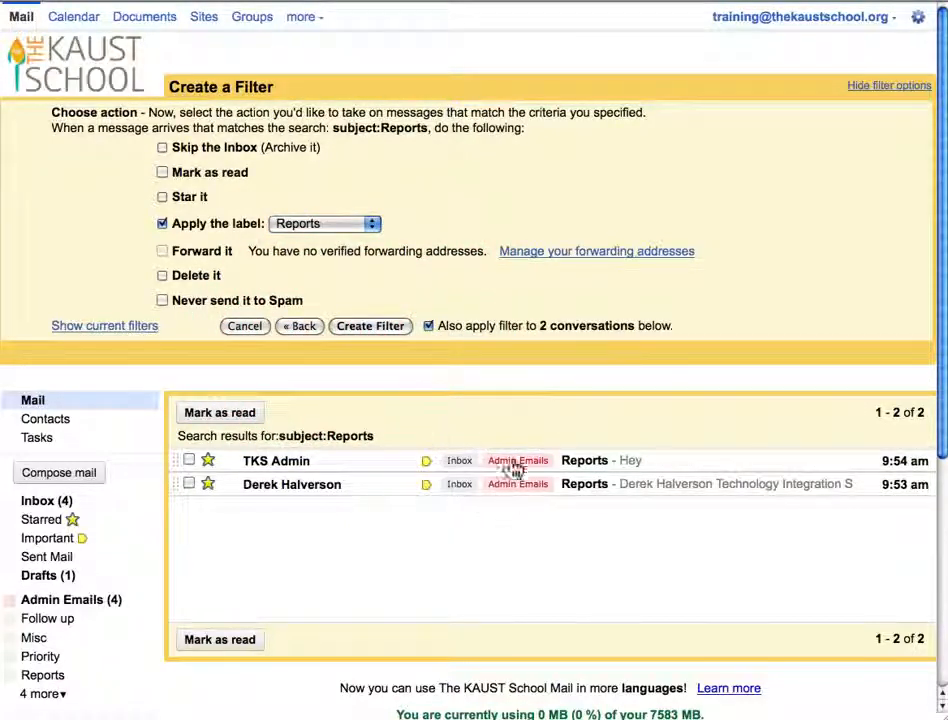
pyautogui.click(366, 327)
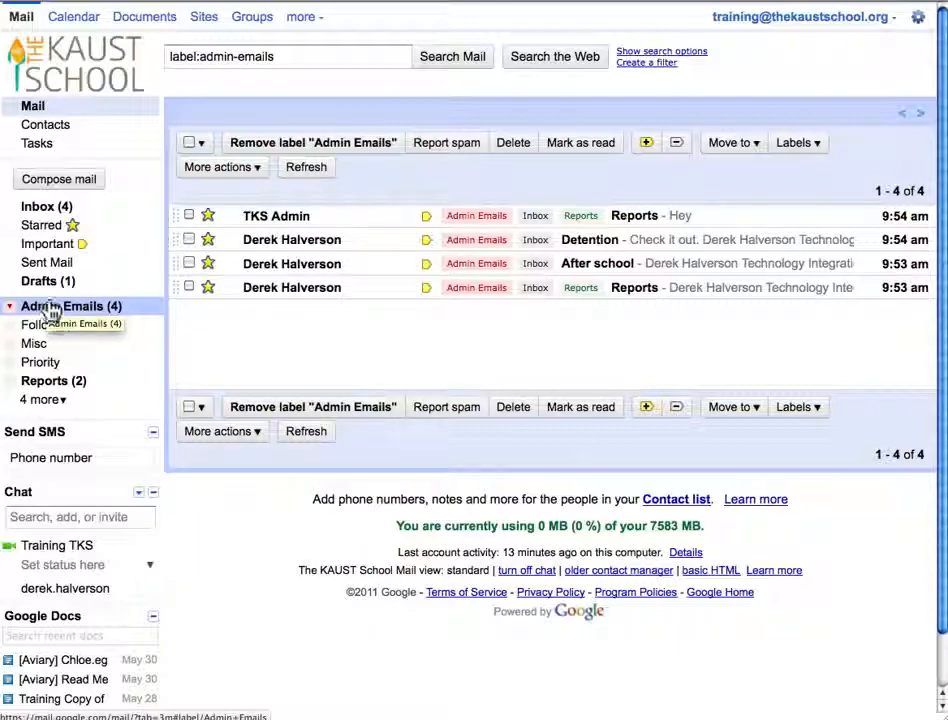
# Return to the inbox and change the Reports label's color to dark purple with white text.
pyautogui.click(31, 208)
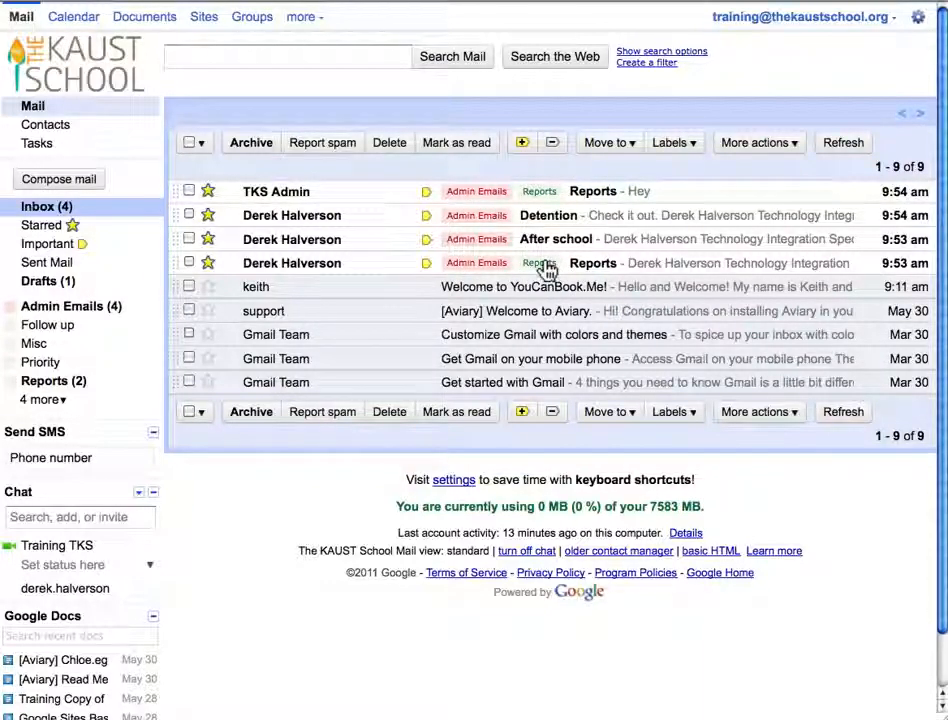
pyautogui.click(10, 386)
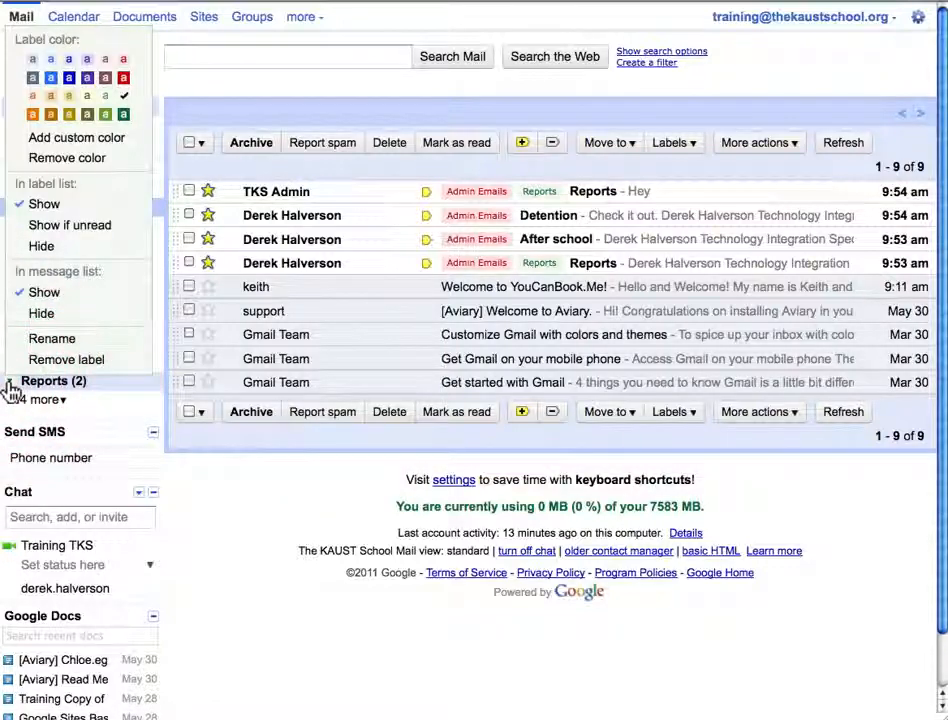
pyautogui.click(87, 78)
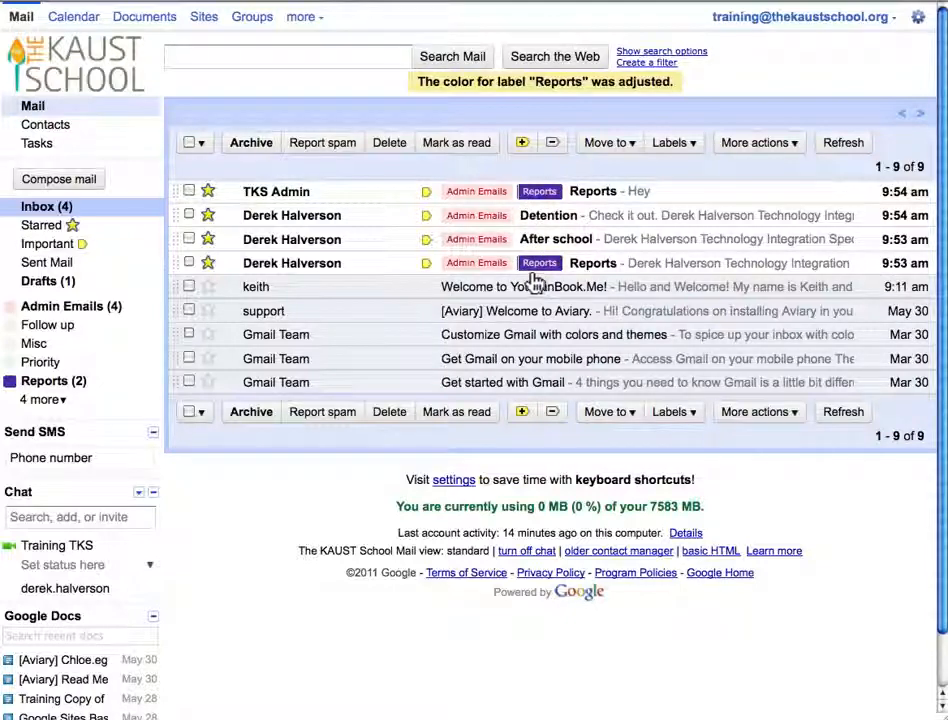
# Review the messages under the Reports and Admin Emails labels, and return to the inbox.
pyautogui.click(55, 390)
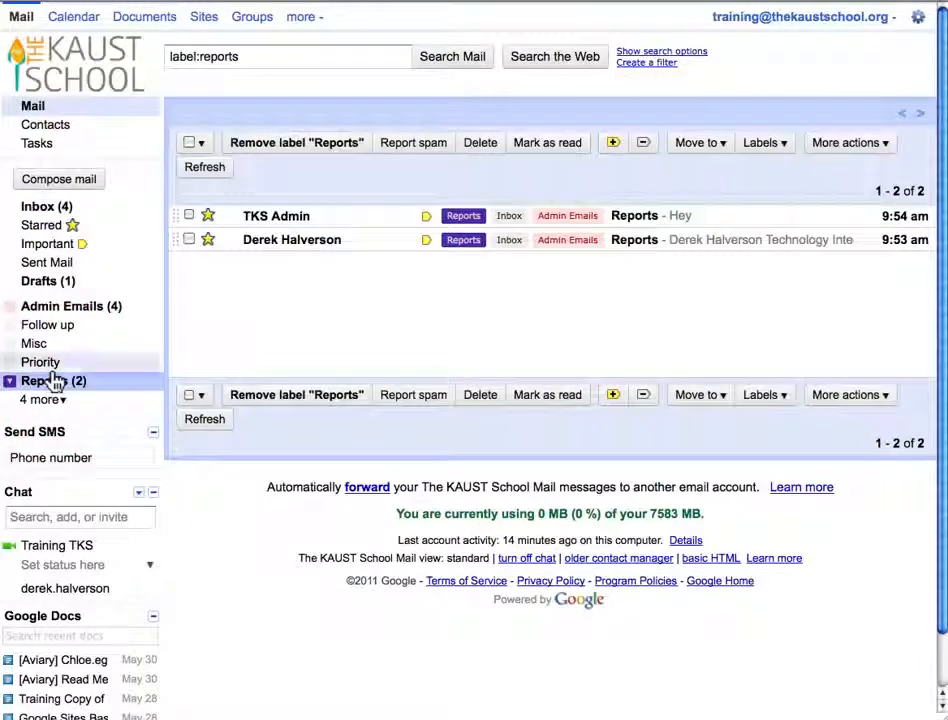
pyautogui.click(48, 310)
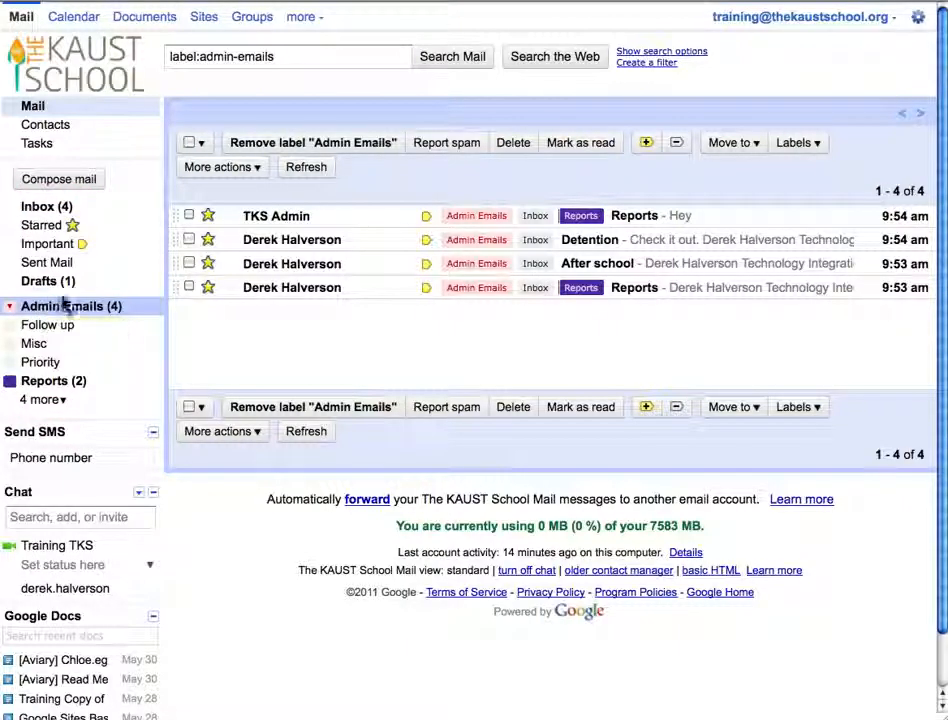
pyautogui.click(46, 212)
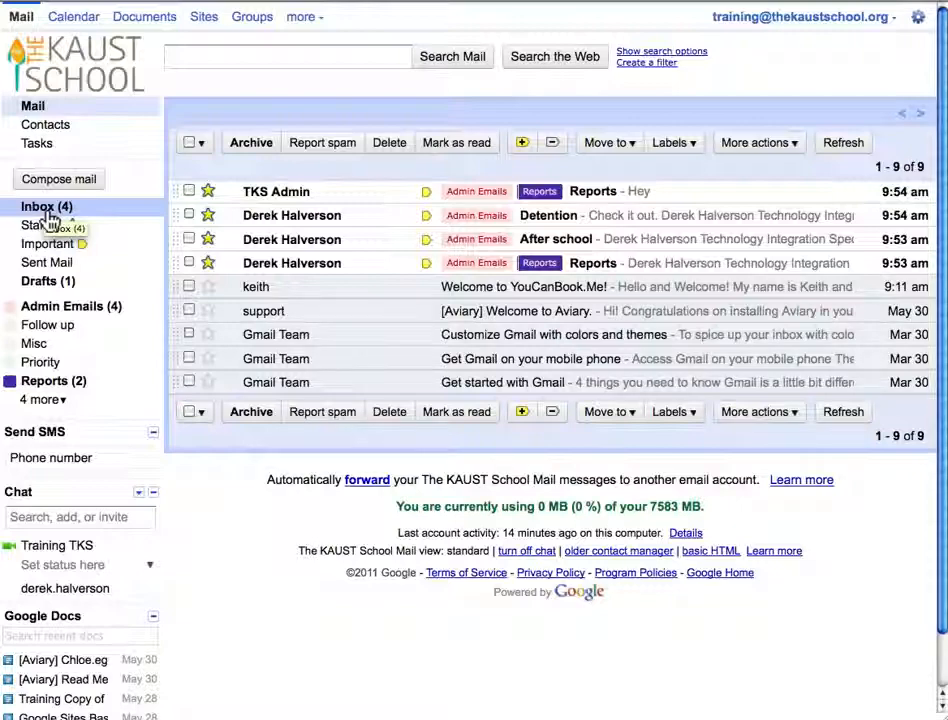
pyautogui.click(207, 262)
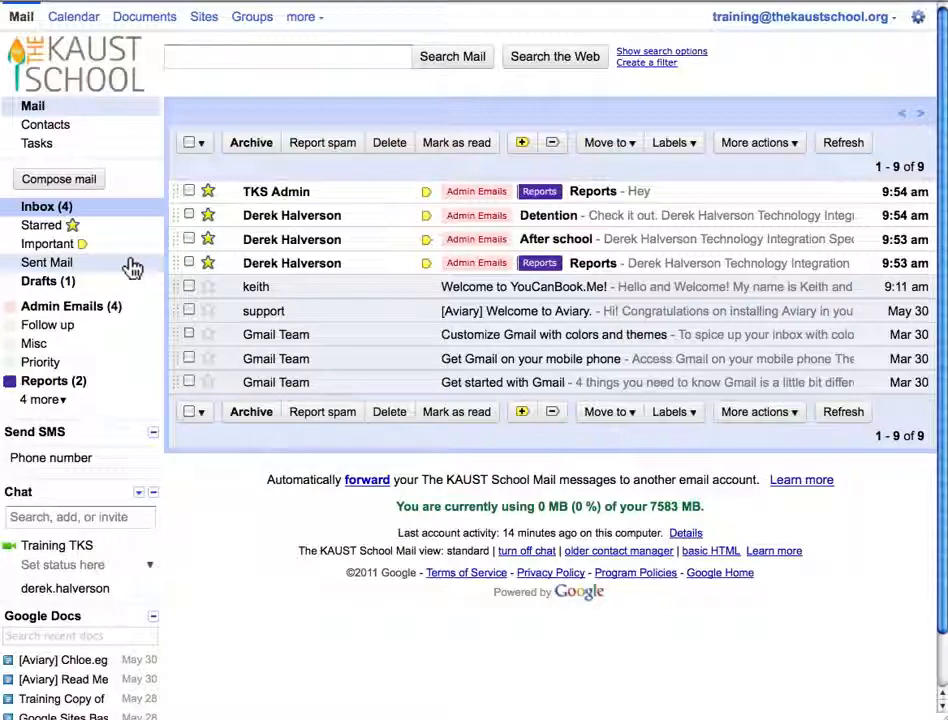